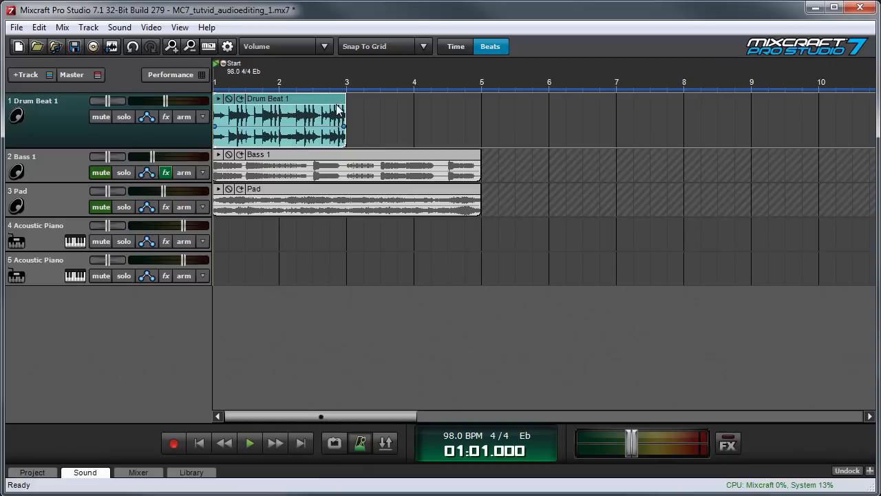
# Undo the last edit and trim the end of the Drum Beat 1 clip back to bar 2
pyautogui.hotkey('ctrl', 'z')
pyautogui.moveTo(345, 119); pyautogui.dragTo(281, 128)
pyautogui.click(391, 48)
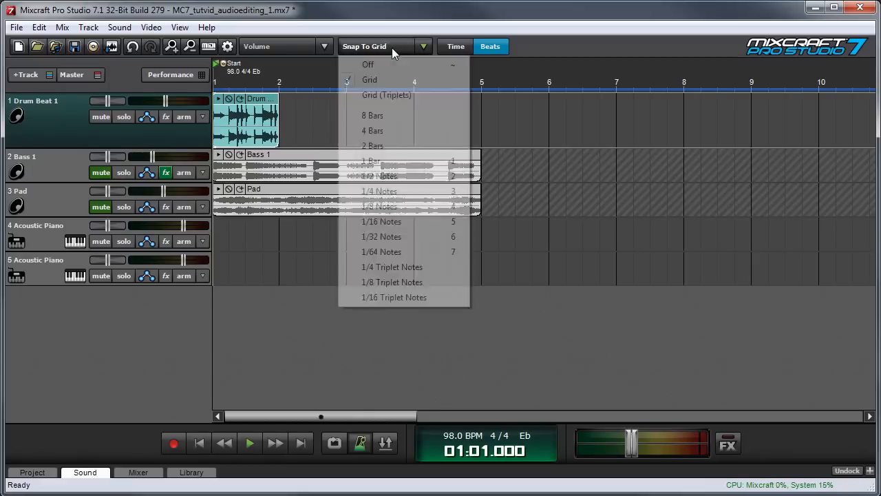
pyautogui.click(597, 128)
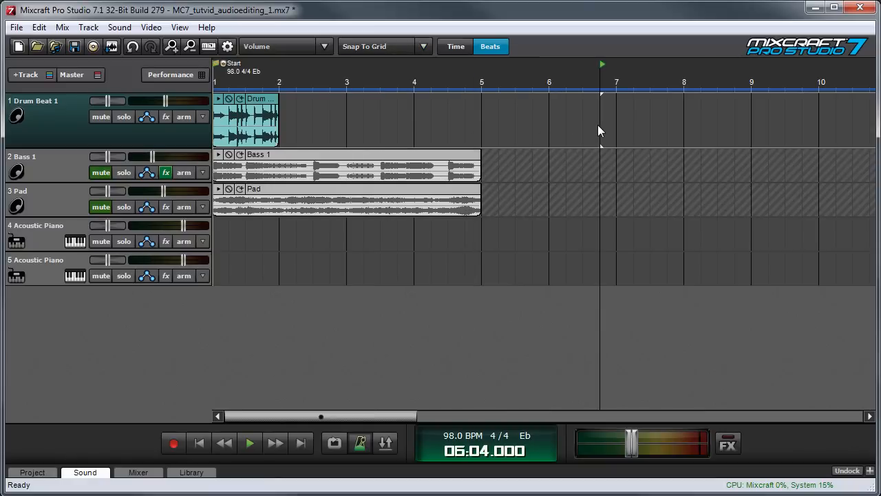
# Play the shortened Drum Beat 1 clip from the start of the project and stop playback
pyautogui.click(217, 78)
pyautogui.press('space')
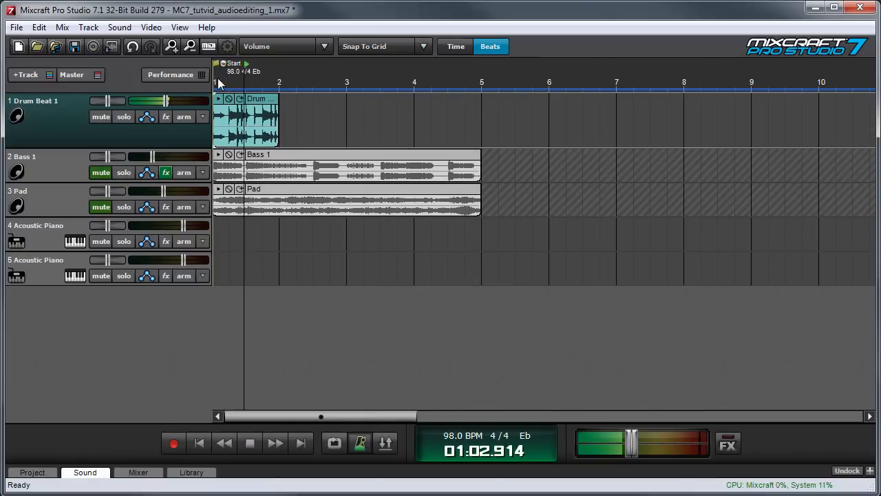
pyautogui.press('space')
# Trim the start of the Drum Beat 1 clip to bar 2
pyautogui.click(262, 102)
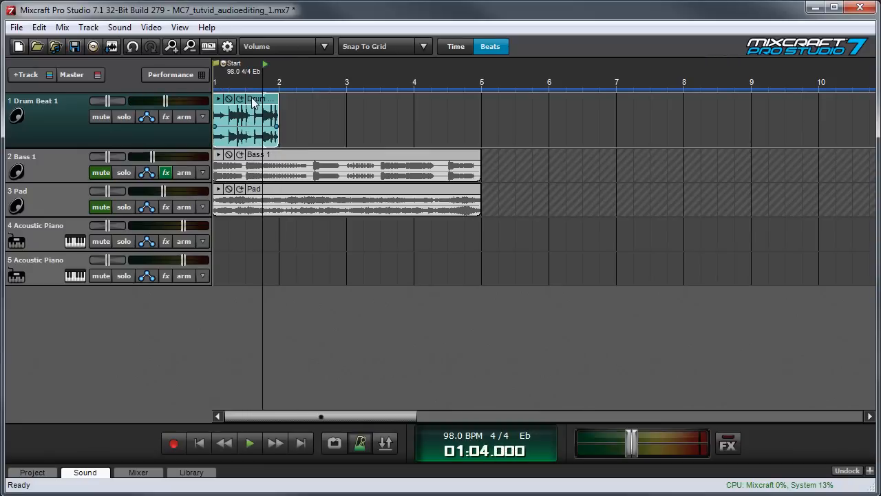
pyautogui.moveTo(260, 101); pyautogui.dragTo(229, 117)
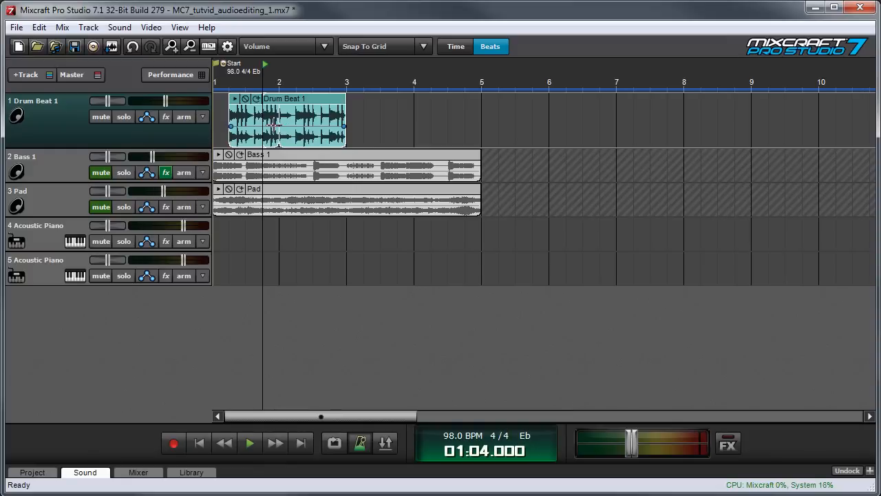
pyautogui.moveTo(229, 137); pyautogui.dragTo(280, 137)
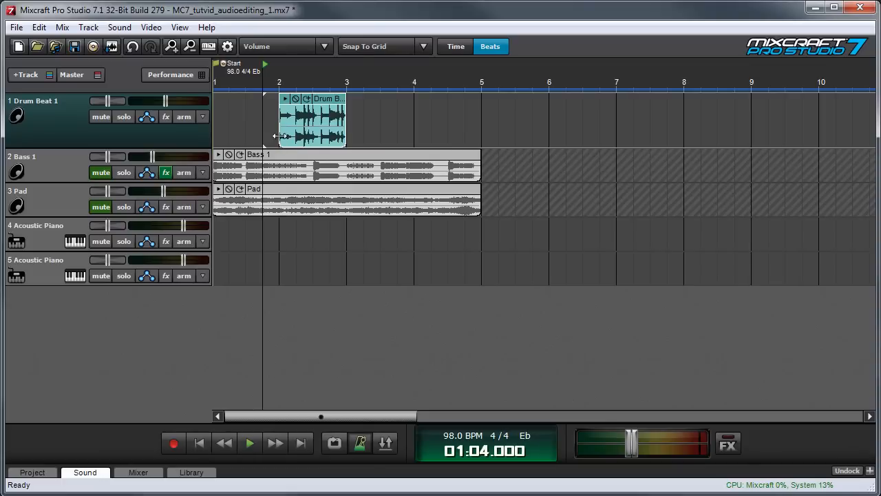
# Extend the end of the Drum Beat 1 clip to bar 6, and undo the extension
pyautogui.moveTo(344, 138); pyautogui.dragTo(548, 139)
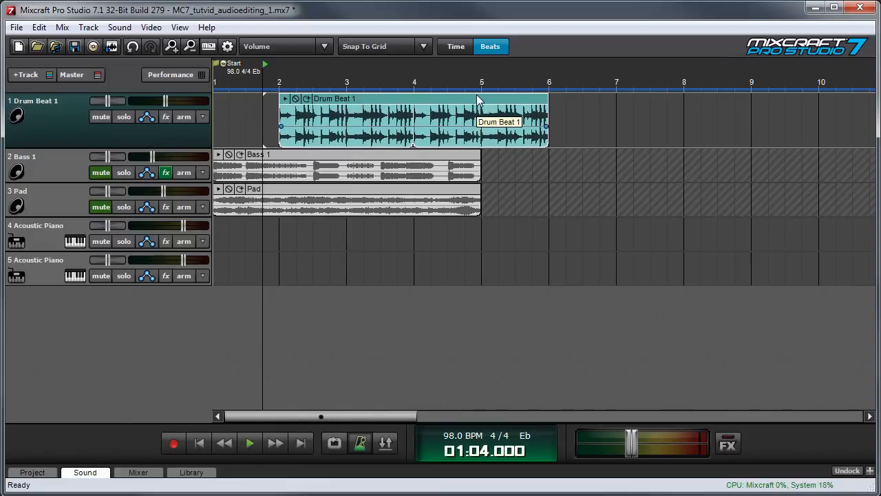
pyautogui.hotkey('ctrl', 'z')
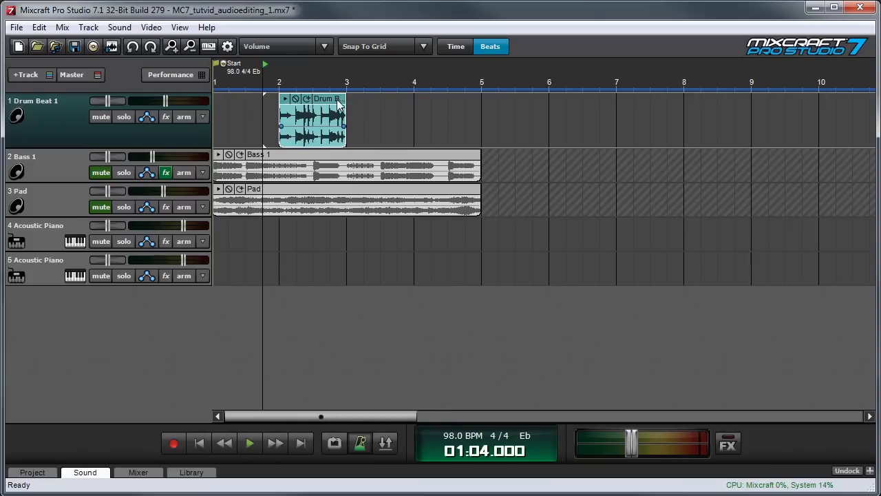
# Copy the one-bar Drum Beat 1 clip along its track up to bar 5 and play back the arrangement
pyautogui.moveTo(329, 102); pyautogui.dragTo(465, 101)
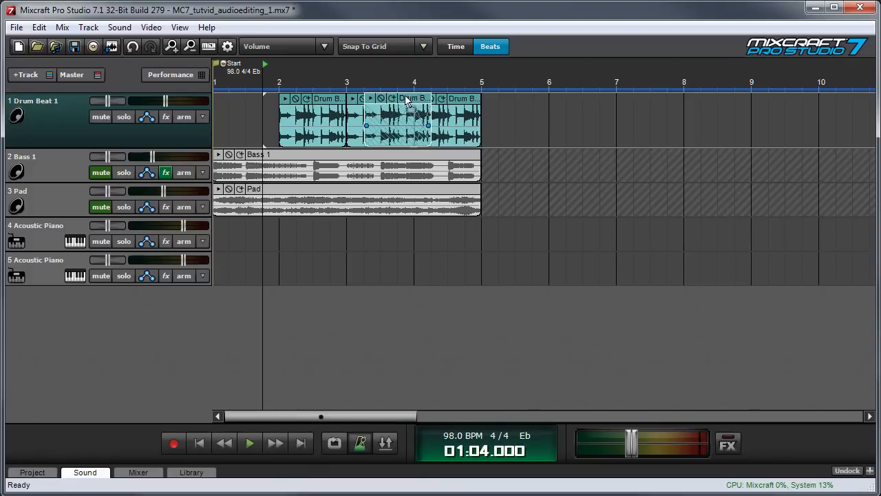
pyautogui.click(309, 82)
pyautogui.press('space')
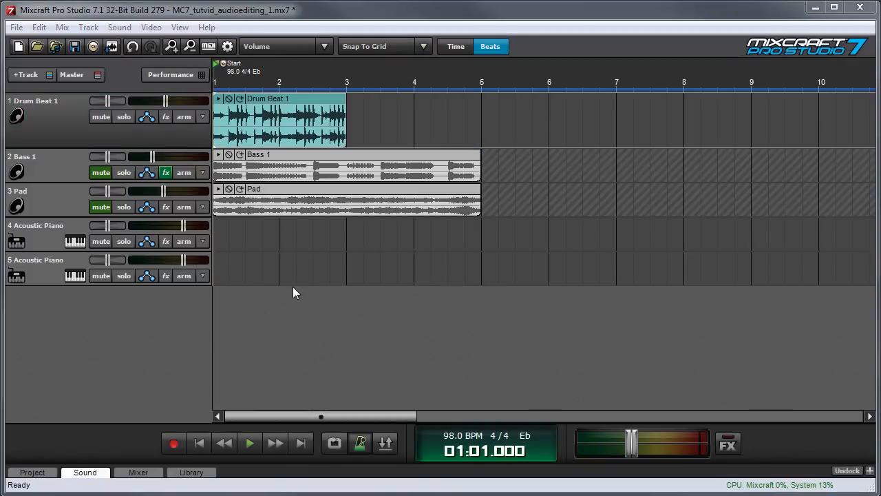
# Open the Drum Beat 1 clip in the sound editor
pyautogui.click(301, 97)
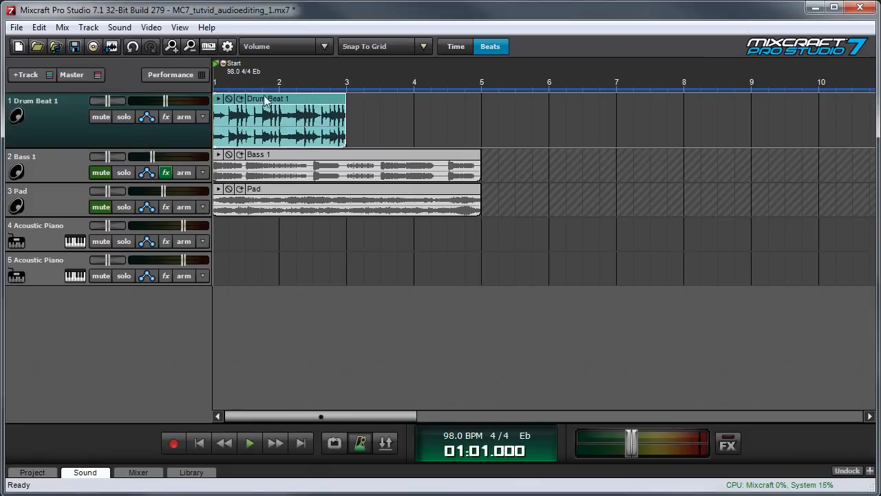
pyautogui.click(85, 472)
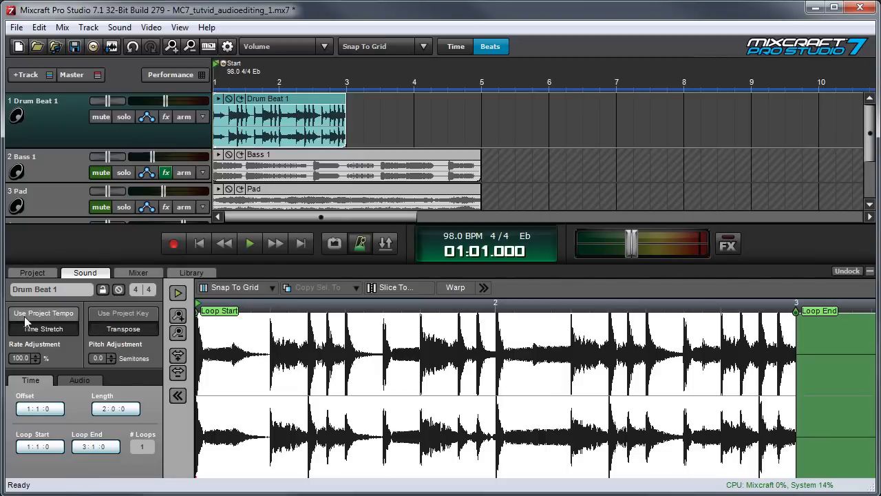
pyautogui.click(302, 108)
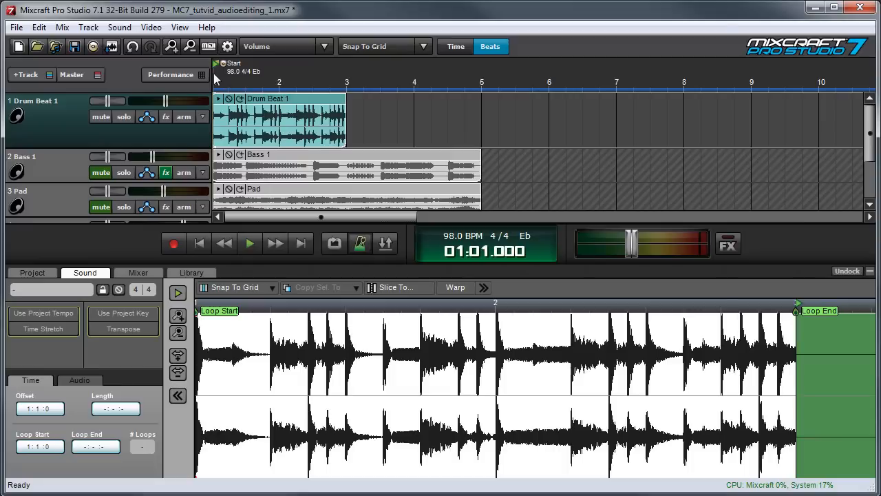
# Mark bars 1 to 3 on the timeline and enable loop playback for that range
pyautogui.moveTo(215, 78); pyautogui.dragTo(344, 82)
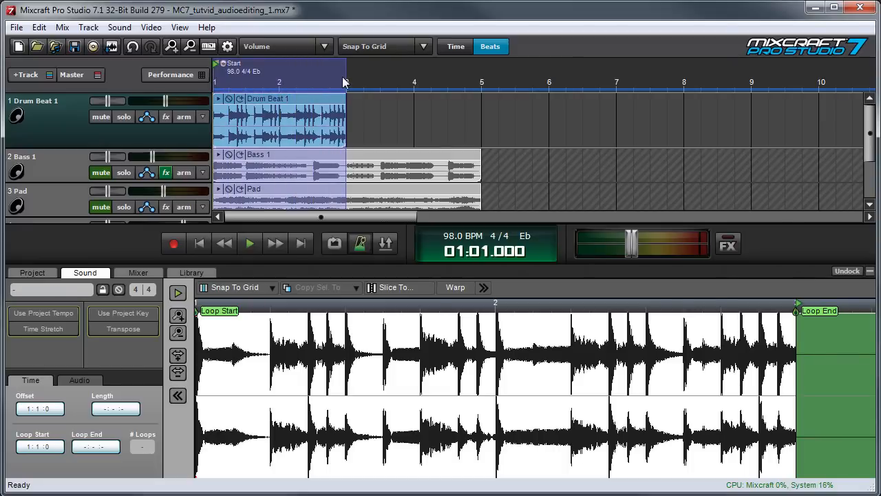
pyautogui.click(334, 243)
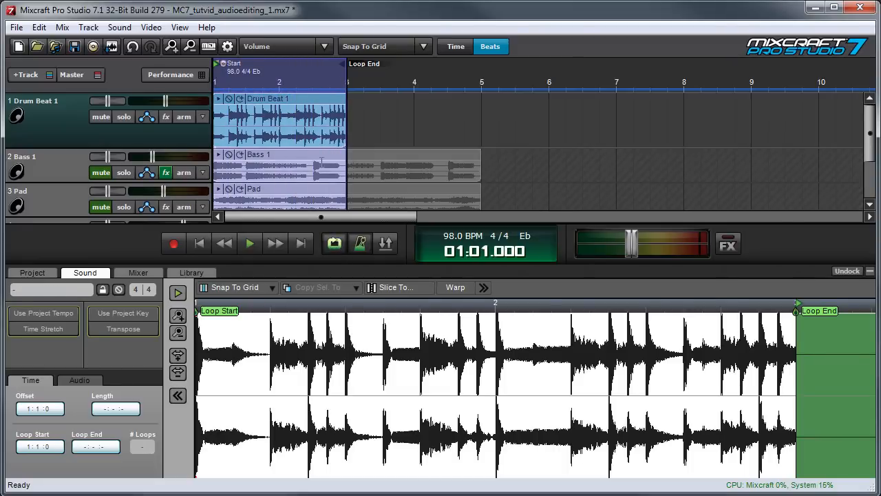
# Compare the tempo modes of the Drum Beat 1 clip and set it to Use Project Tempo
pyautogui.click(317, 123)
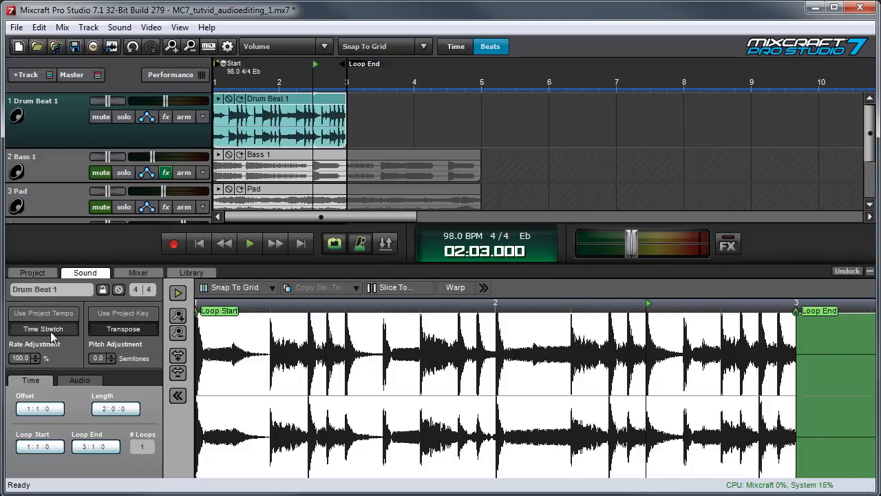
pyautogui.click(60, 316)
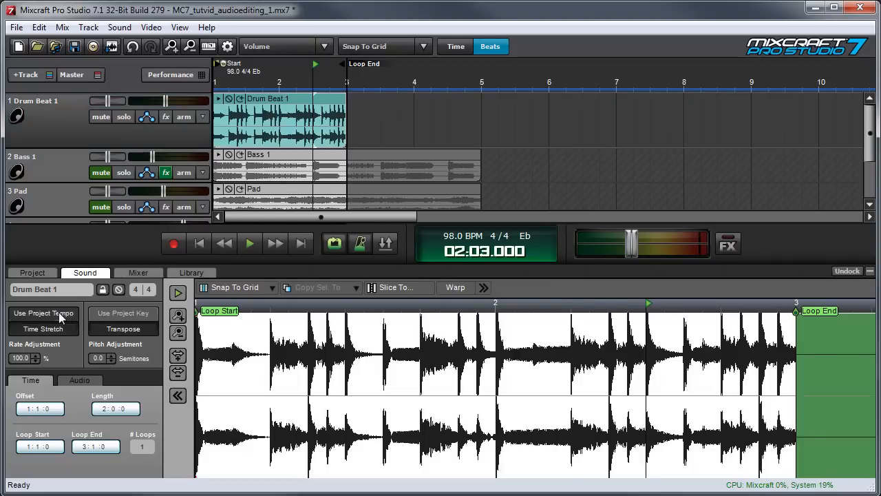
pyautogui.click(52, 329)
pyautogui.click(60, 319)
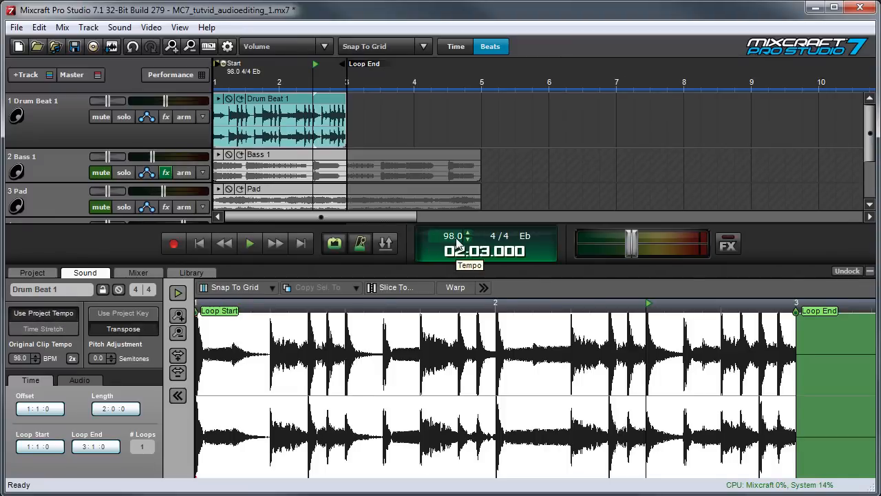
pyautogui.click(58, 316)
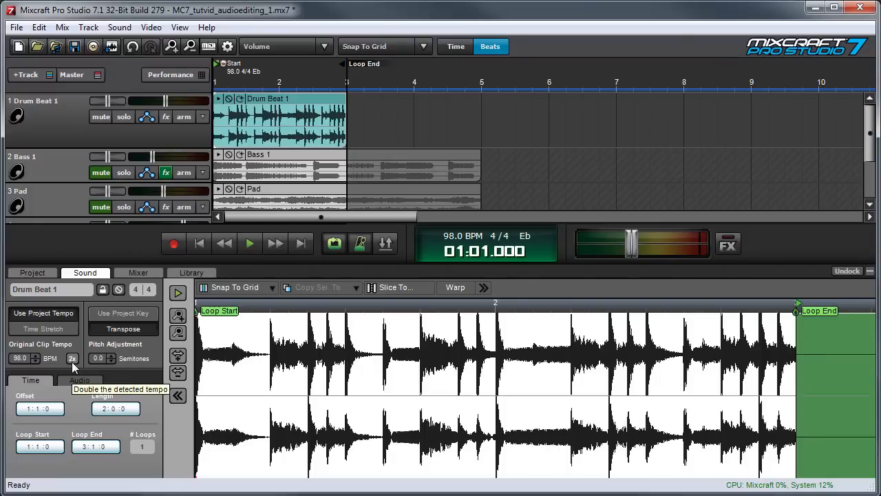
# During playback, switch the clip's original tempo to 196 BPM and 49 BPM, and return it to 98 BPM
pyautogui.press('space')
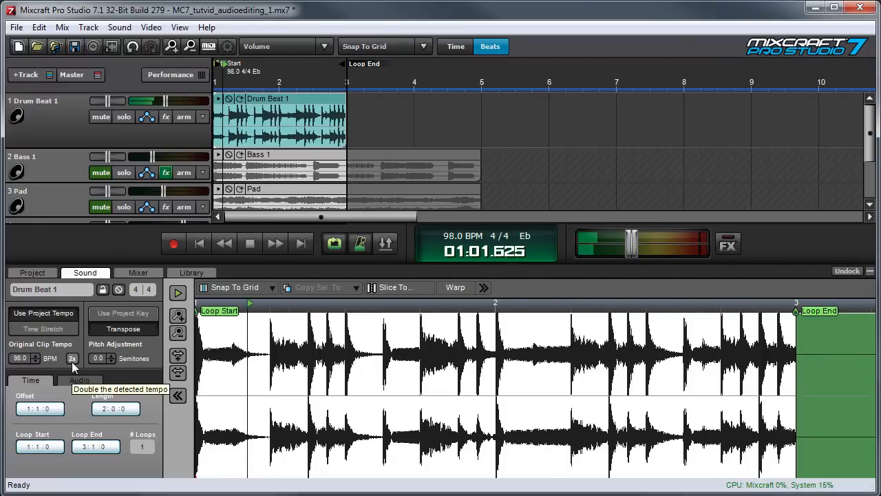
pyautogui.click(72, 359)
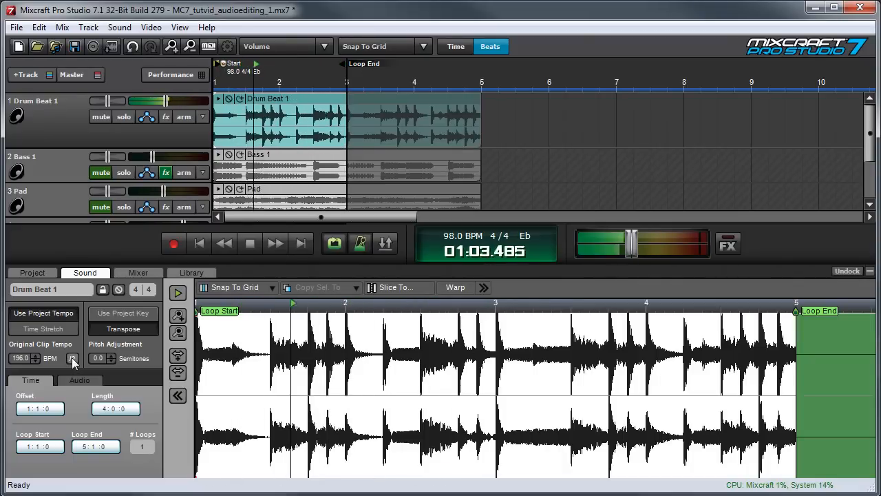
pyautogui.doubleClick(72, 358)
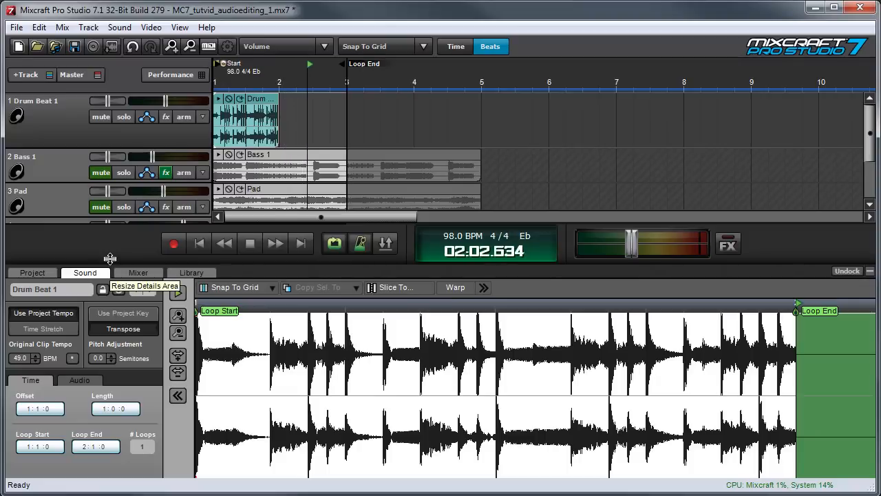
pyautogui.press('space')
pyautogui.click(71, 358)
# Switch the Drum Beat 1 clip to Time Stretch and set its rate adjustment to 150%
pyautogui.click(58, 329)
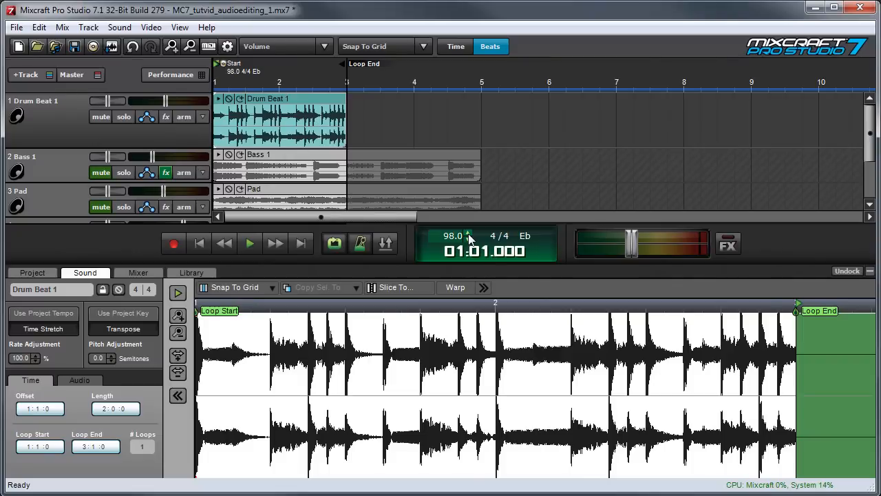
pyautogui.click(24, 355)
pyautogui.write('150')
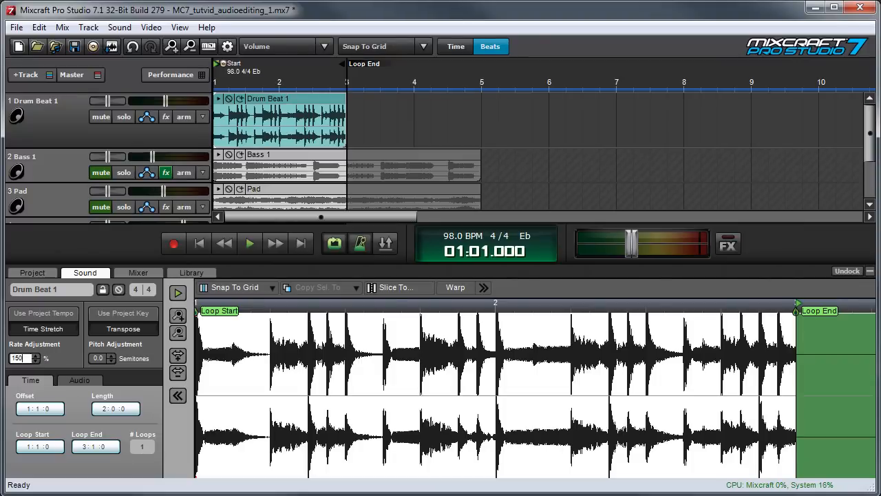
pyautogui.press('Return')
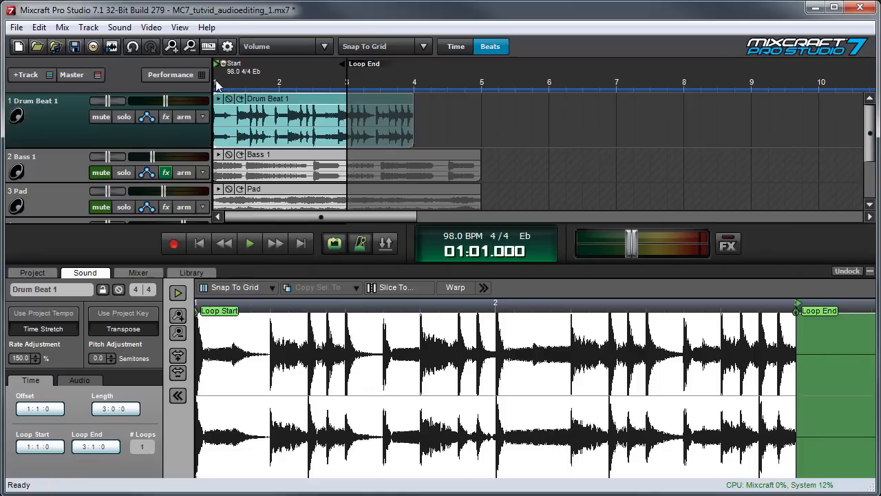
# Play the time-stretched Drum Beat 1 clip with loop playback turned off, and stop
pyautogui.press('space')
pyautogui.click(340, 243)
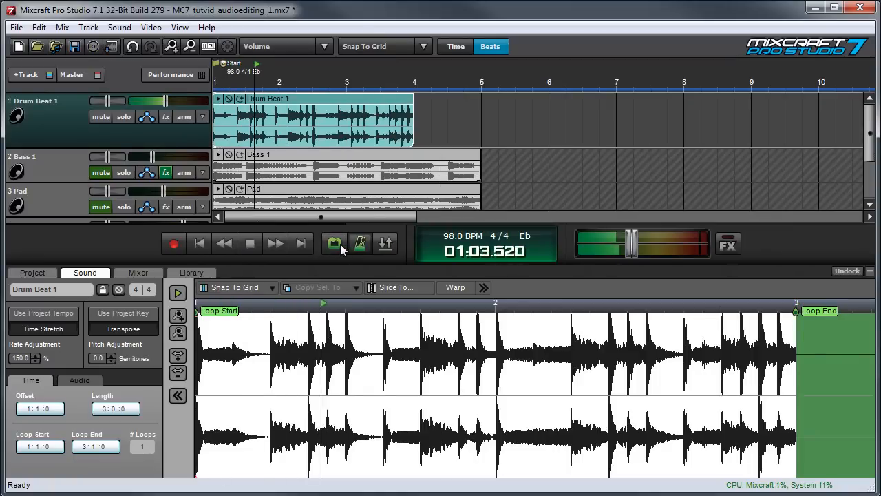
pyautogui.press('space')
# Set the clip's rate adjustment to 25% and play it back
pyautogui.doubleClick(20, 358)
pyautogui.write('25')
pyautogui.press('Return')
pyautogui.press('space')
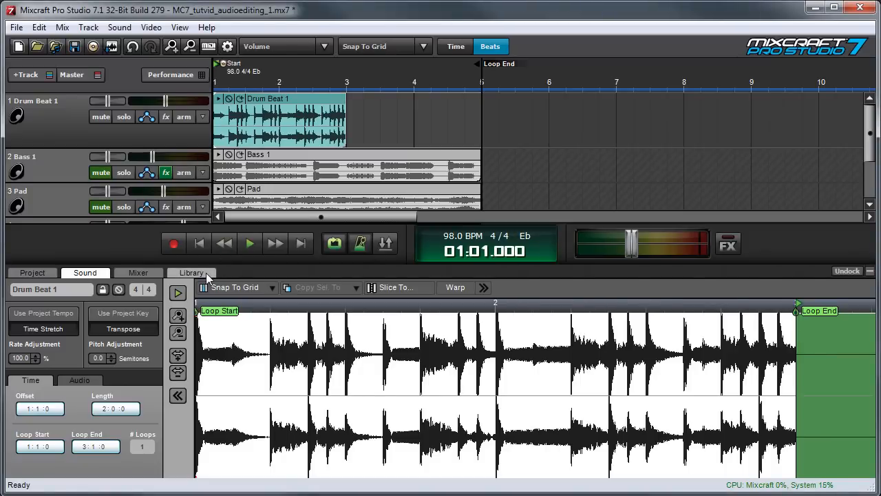
# Play the clip, move its loop start to 1:2:0 and listen to the changed loop
pyautogui.press('space')
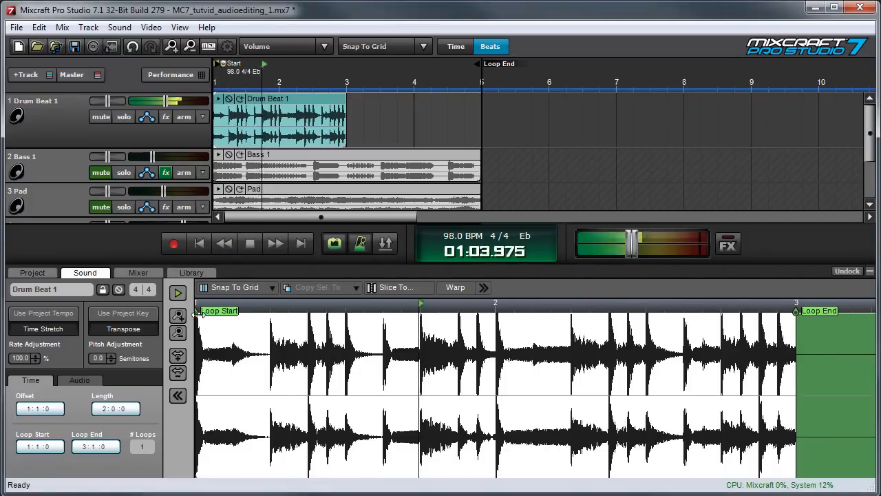
pyautogui.press('space')
pyautogui.moveTo(198, 311); pyautogui.dragTo(272, 310)
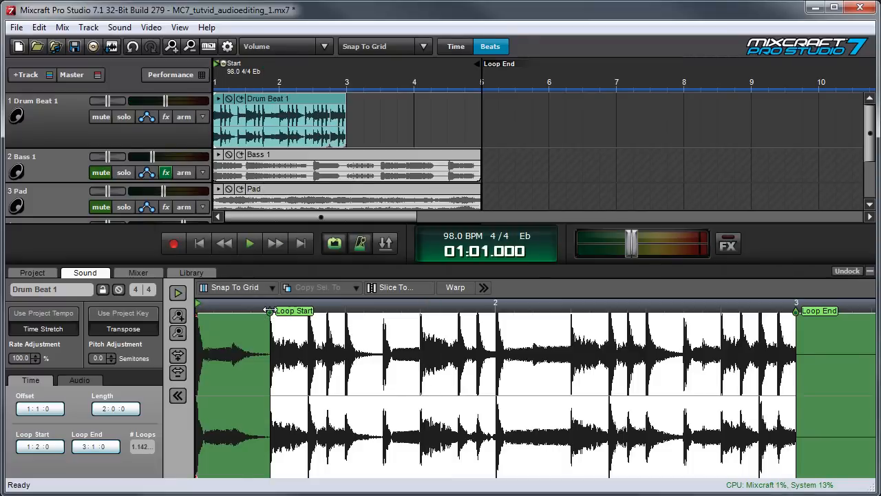
pyautogui.press('space')
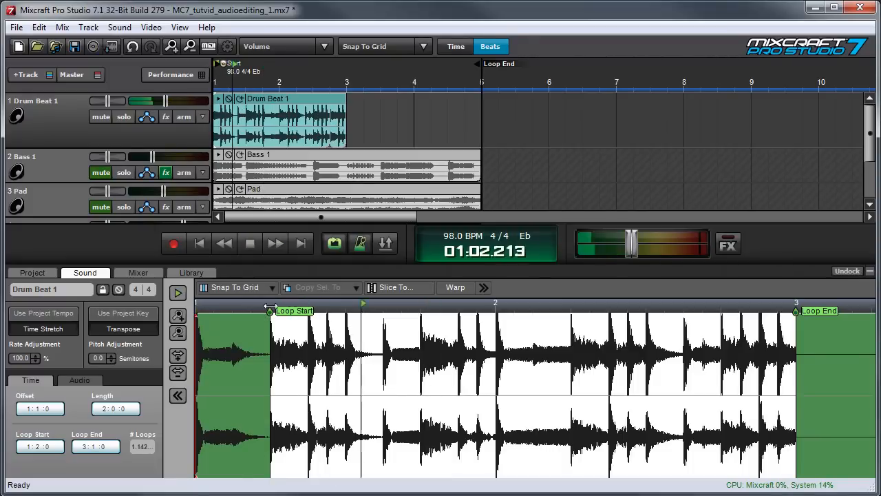
# Move the clip's loop end to 1:4:0 and play the shortened loop
pyautogui.moveTo(821, 327); pyautogui.dragTo(420, 327)
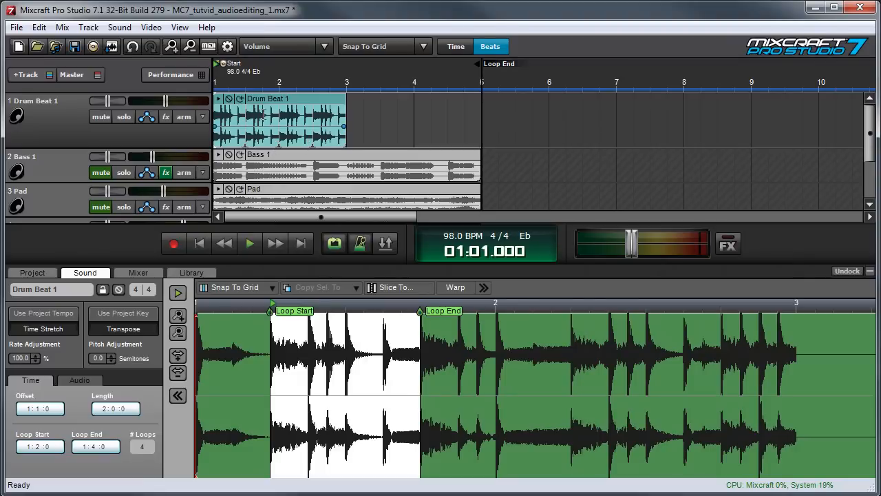
pyautogui.press('space')
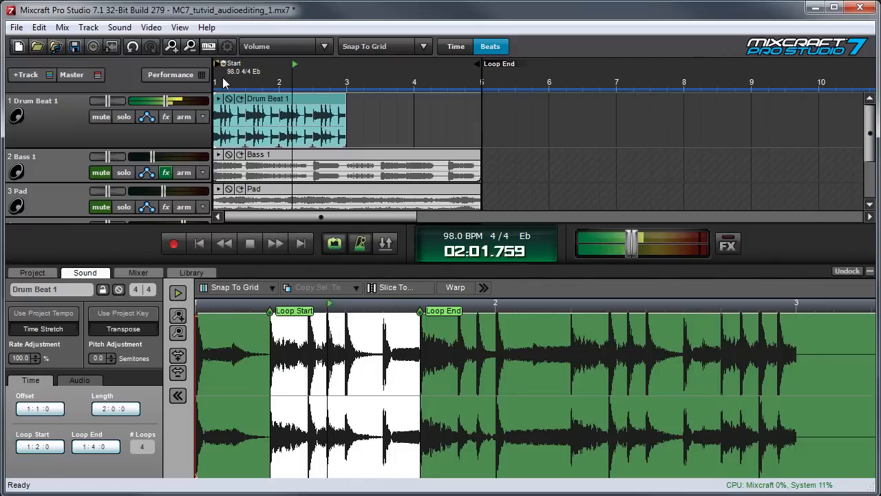
pyautogui.press('space')
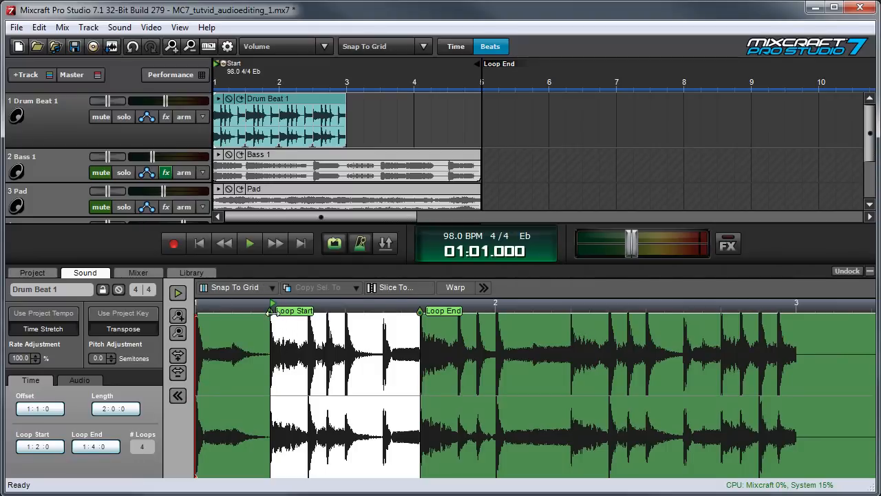
# Set the sound editor's snap to 1/64 notes and move the clip's loop start to 1:1:500
pyautogui.moveTo(267, 313); pyautogui.dragTo(200, 325)
pyautogui.click(265, 289)
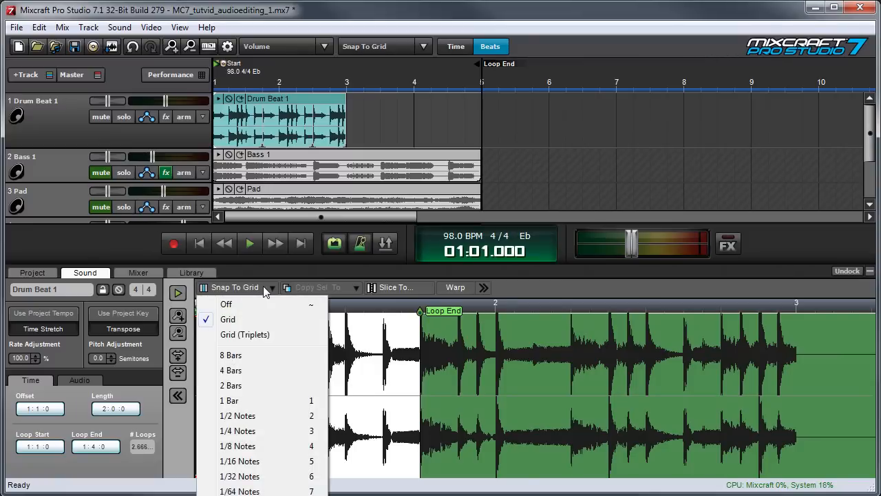
pyautogui.click(276, 490)
pyautogui.moveTo(199, 312); pyautogui.dragTo(235, 313)
# Turn snapping off in the sound editor and zoom the waveform horizontally
pyautogui.click(236, 288)
pyautogui.click(178, 370)
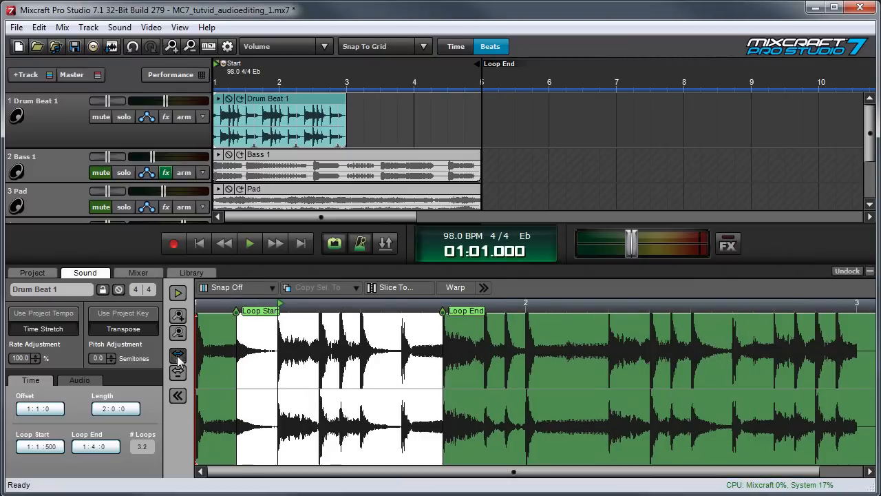
# Move the Drum Beat 1 clip's loop start freehand to about midway between its current position and the clip's second beat
pyautogui.click(177, 370)
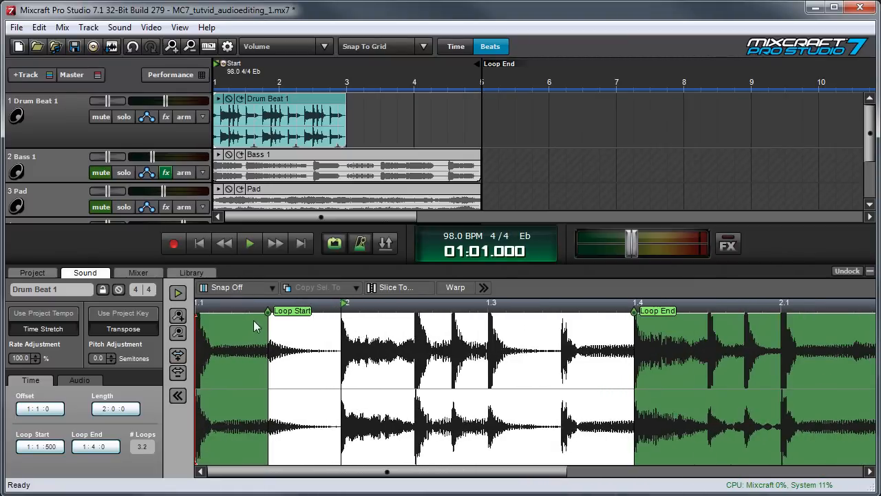
pyautogui.moveTo(269, 312); pyautogui.dragTo(303, 312)
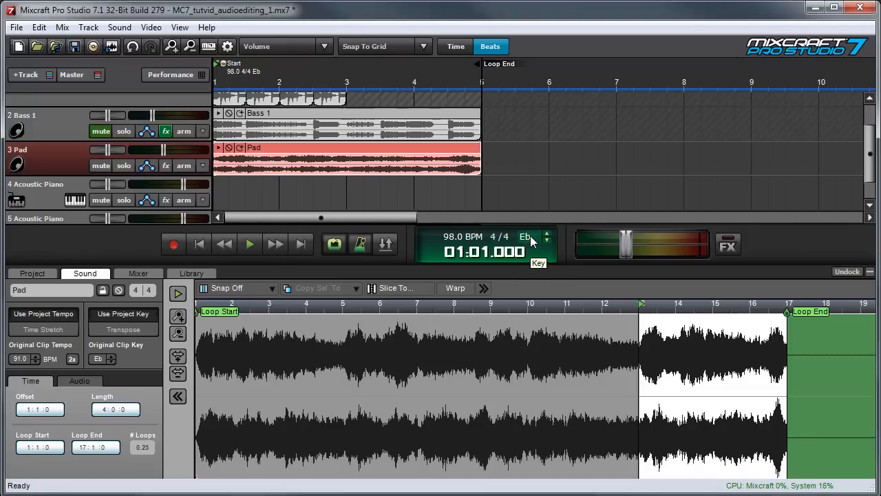
# Play the Pad clip while raising the project key to F, return the key to Eb, and stop playback
pyautogui.press('space')
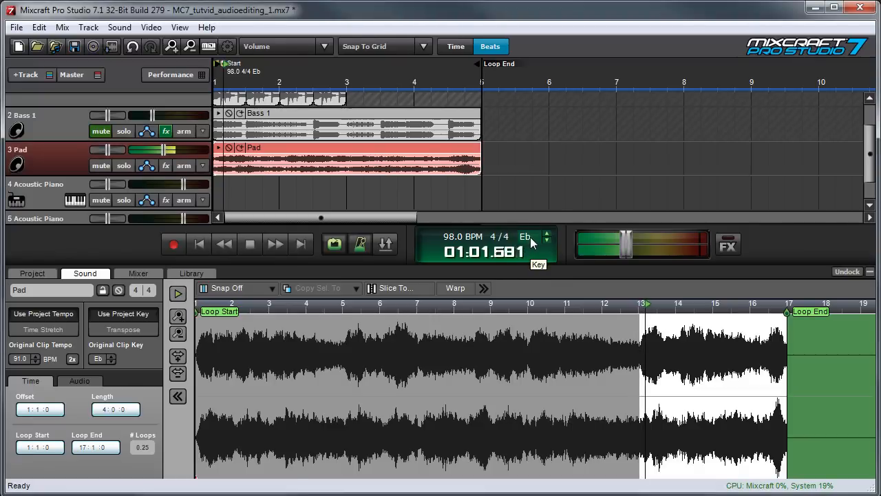
pyautogui.click(547, 235)
pyautogui.click(548, 234)
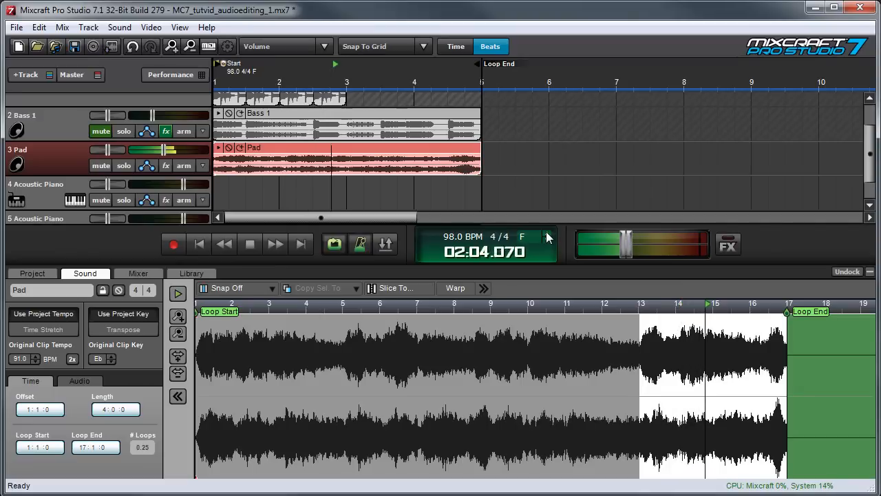
pyautogui.click(547, 236)
pyautogui.press('space')
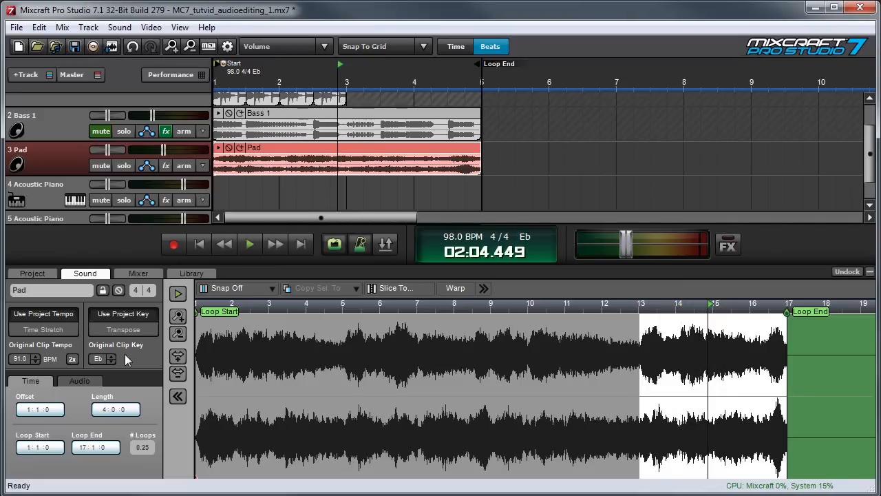
pyautogui.click(307, 191)
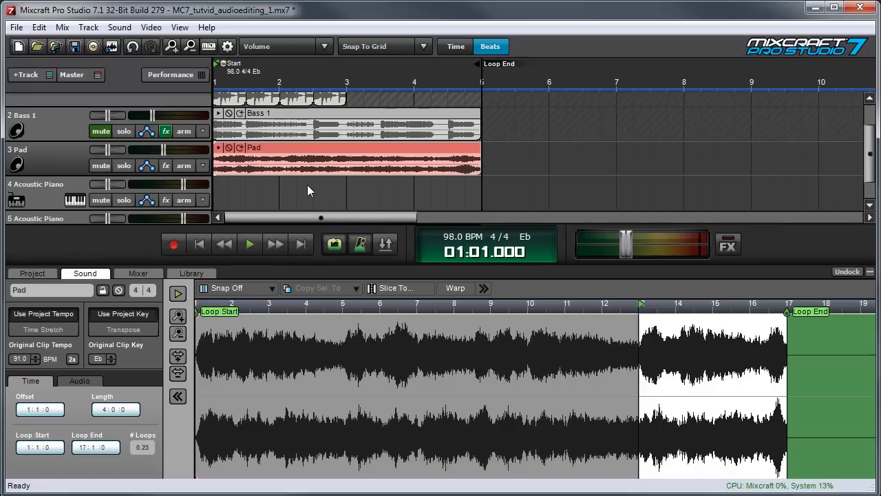
# Set the Pad clip to Transpose and turn it into two consecutive two-measure clips, with the copy starting at measure 3
pyautogui.click(138, 328)
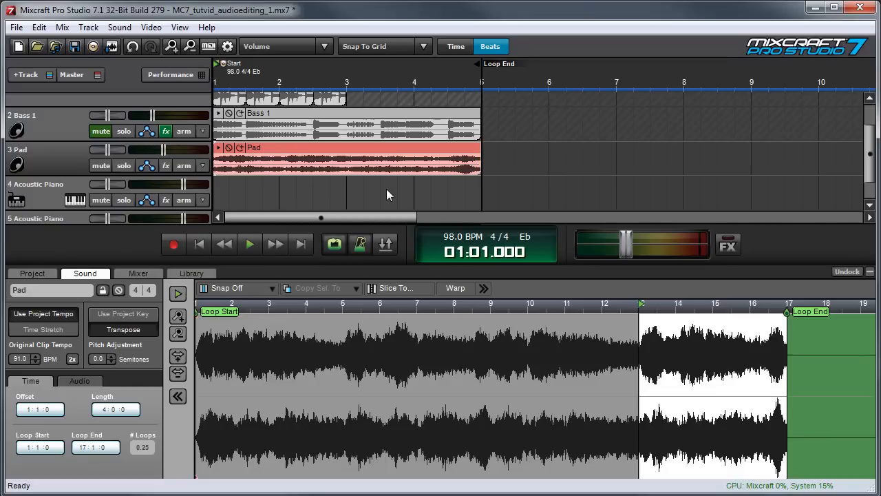
pyautogui.moveTo(478, 169); pyautogui.dragTo(343, 183)
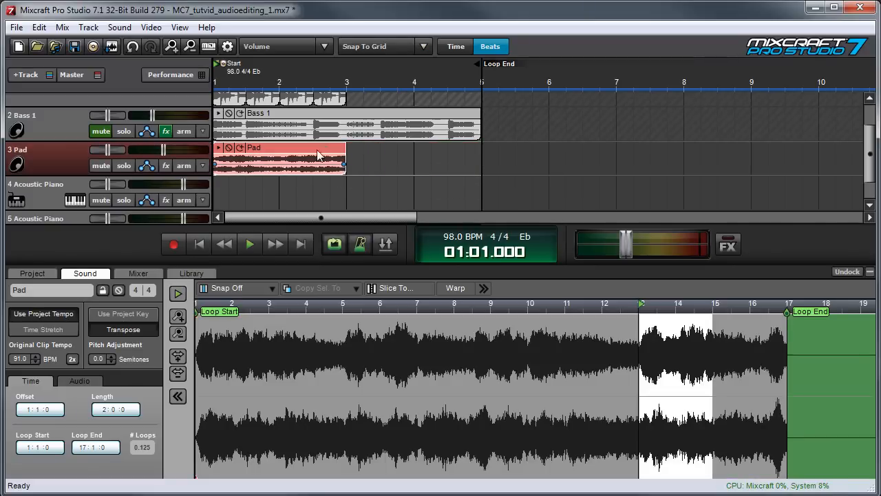
pyautogui.moveTo(314, 156); pyautogui.dragTo(442, 156)
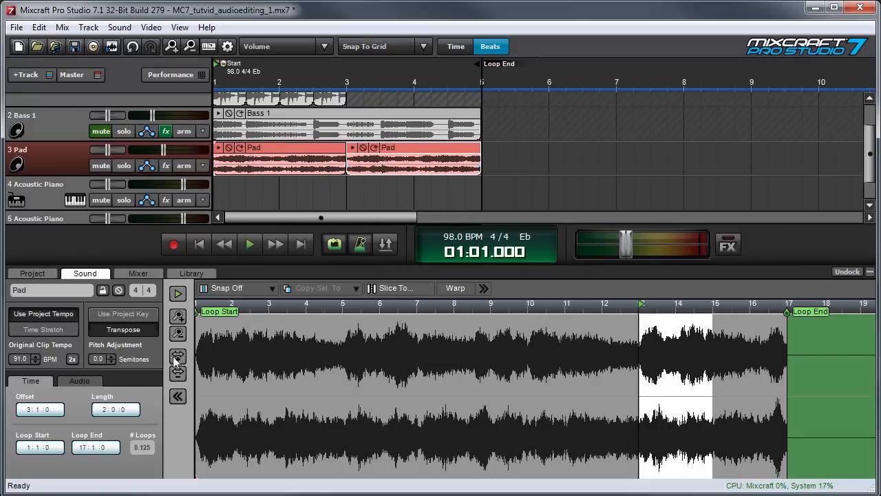
# Set the second Pad clip's pitch adjustment to 5.0 semitones and play both Pad clips
pyautogui.click(111, 357)
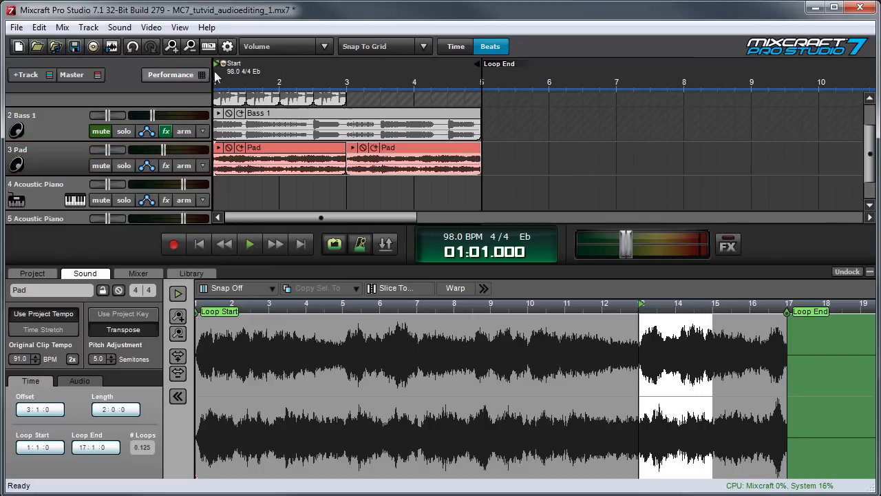
pyautogui.press('space')
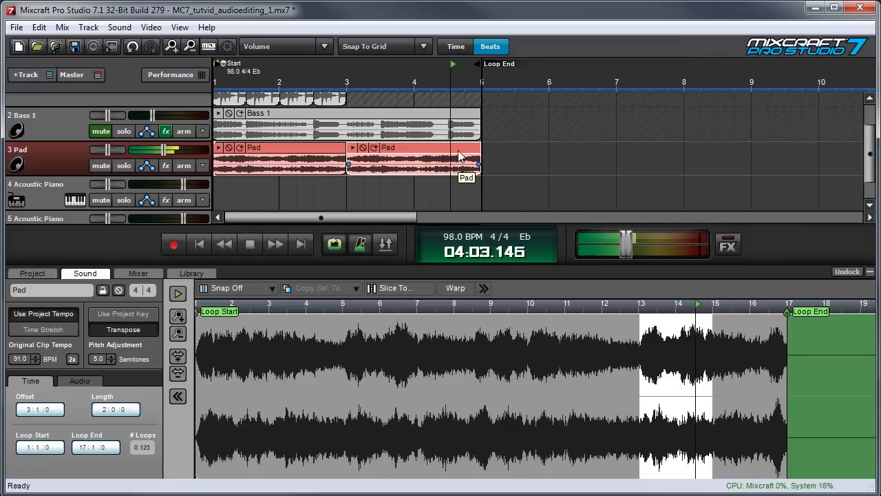
pyautogui.press('space')
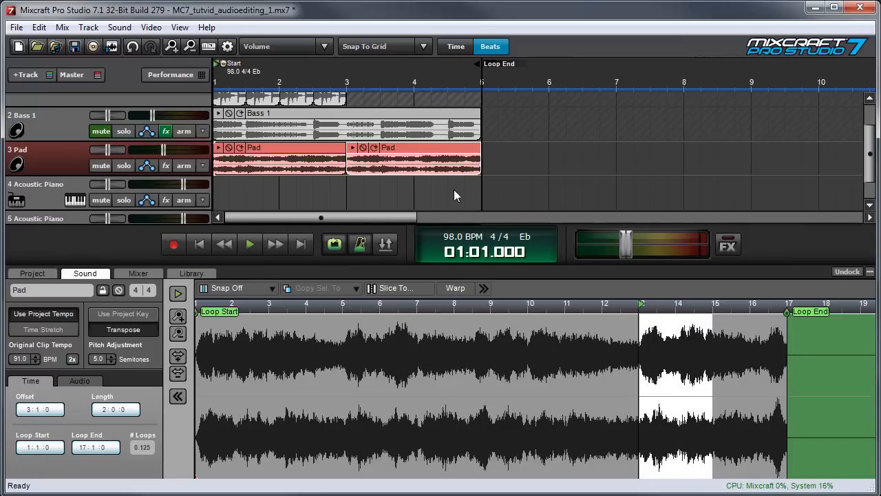